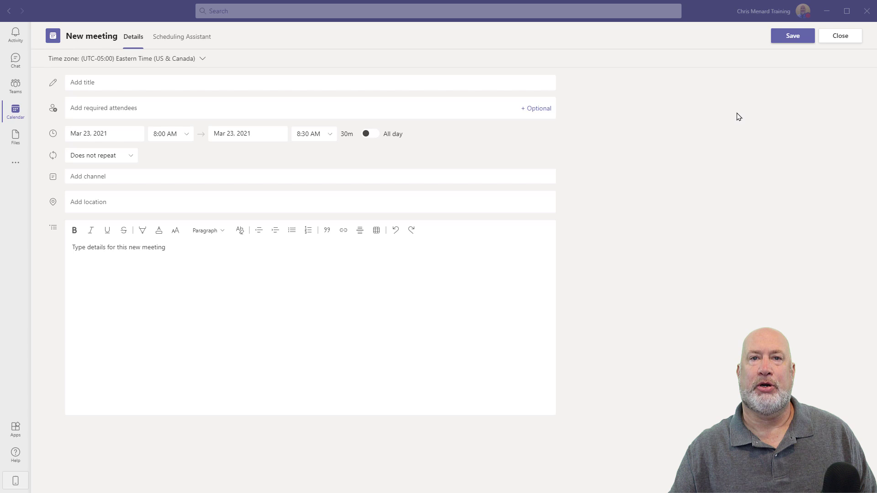
# Check which version of Teams is installed, and review the account menu for its other options.
pyautogui.click(803, 12)
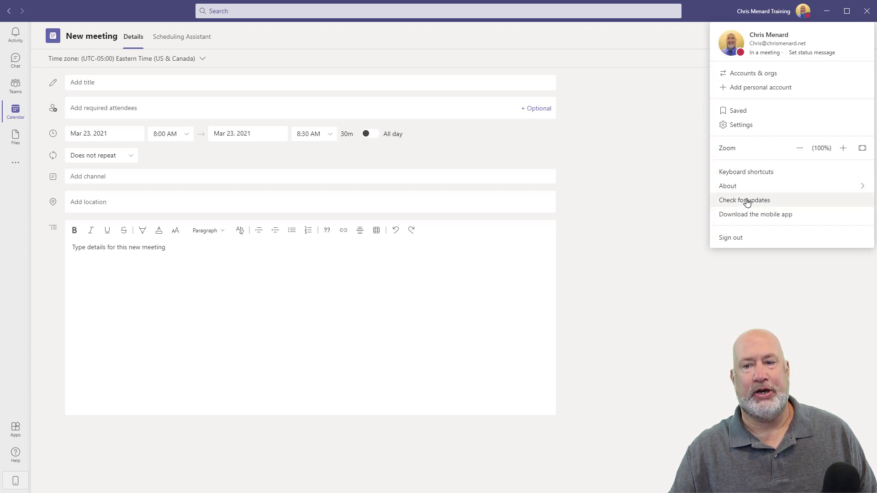
pyautogui.moveTo(746, 186)
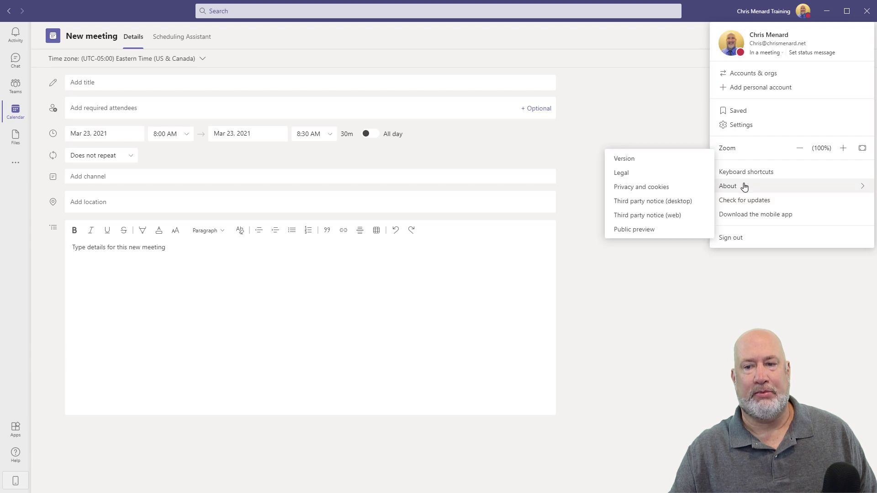
pyautogui.click(669, 159)
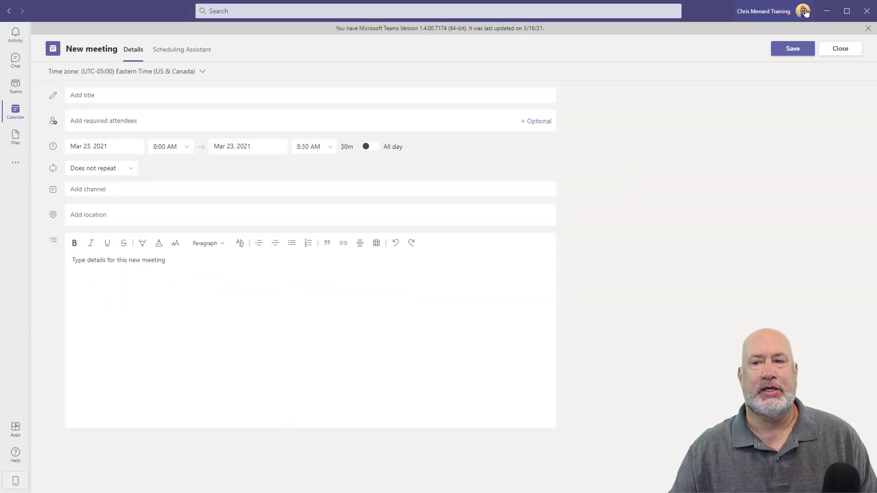
pyautogui.click(802, 11)
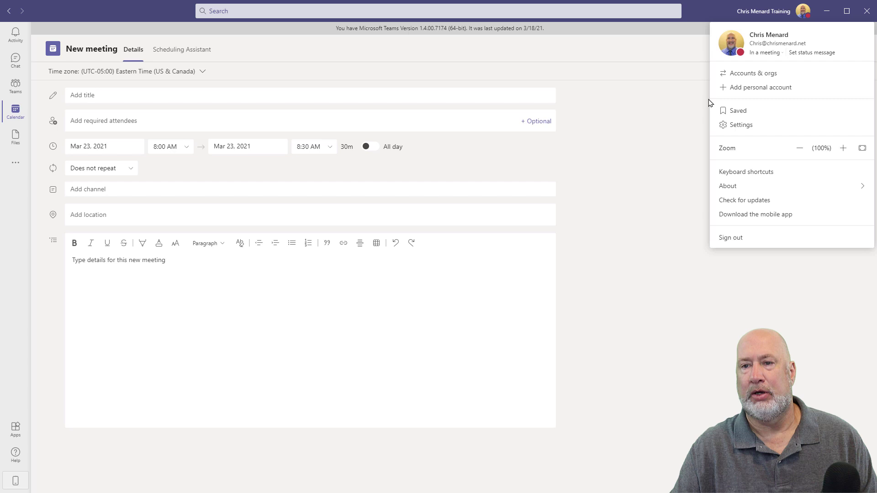
pyautogui.click(674, 95)
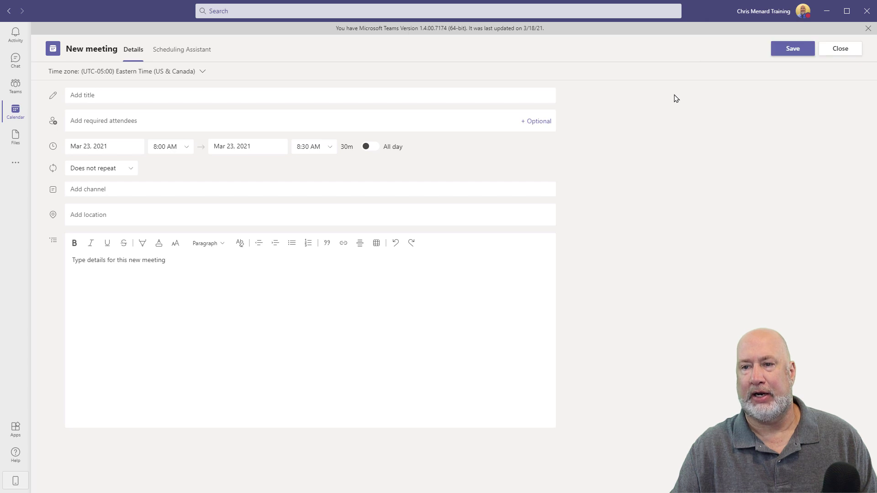
# Close the new meeting form and send "asdfdsfsadasdadsfffads" and "asdfdsfasdfs" in the most recent unpinned chat.
pyautogui.click(842, 49)
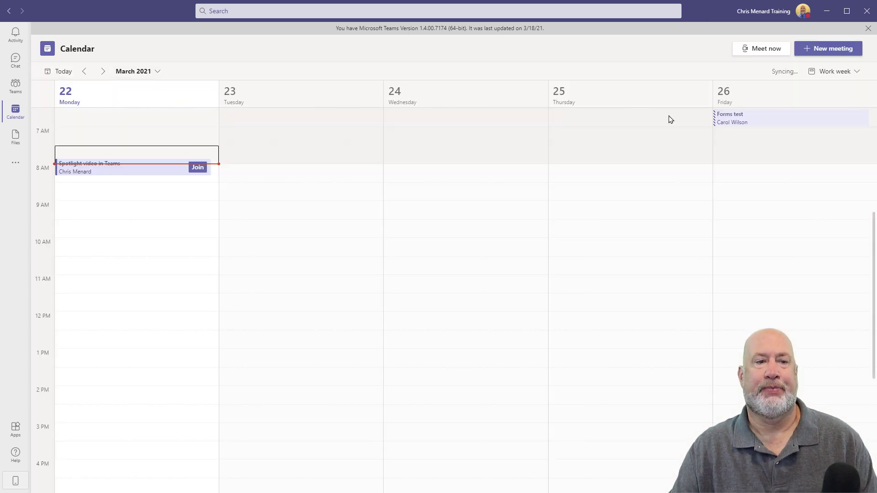
pyautogui.click(18, 62)
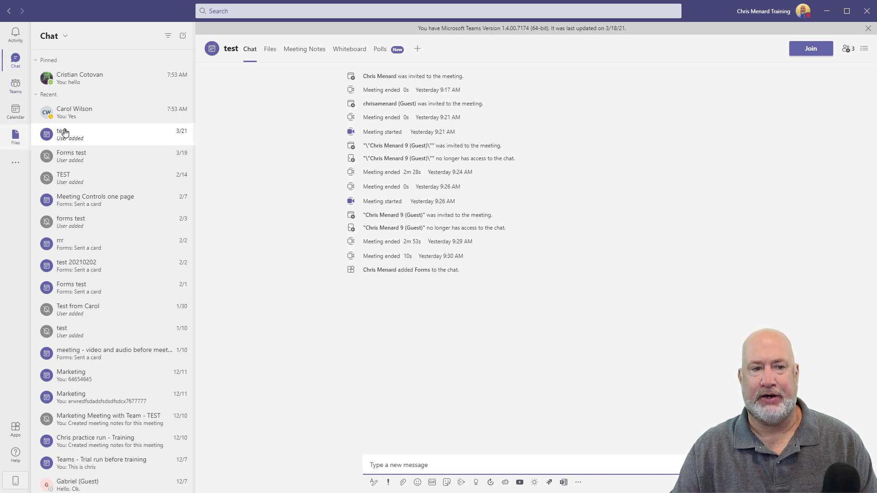
pyautogui.click(85, 119)
pyautogui.click(412, 462)
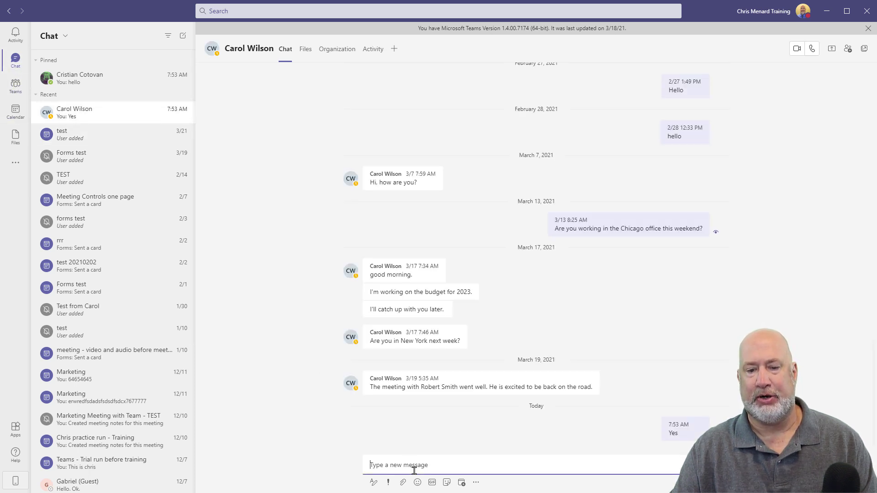
pyautogui.write('asdfdsfsadasdadsfffads')
pyautogui.press('Return')
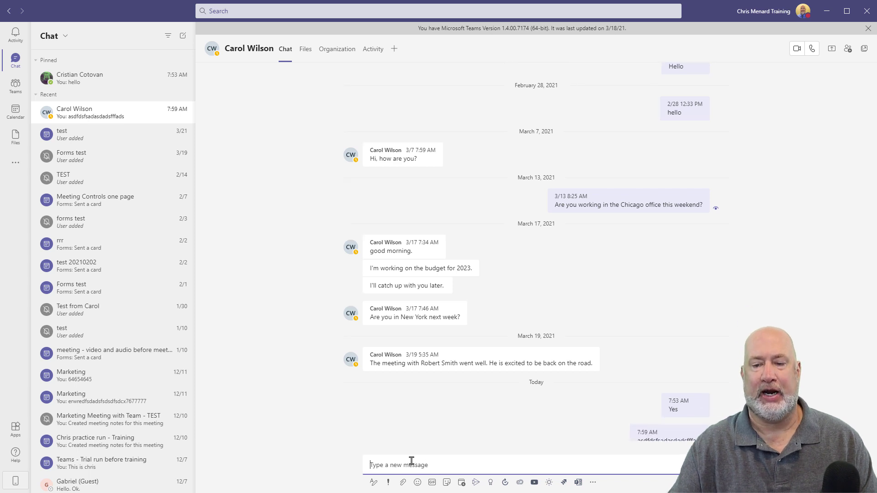
pyautogui.write('asdfd')
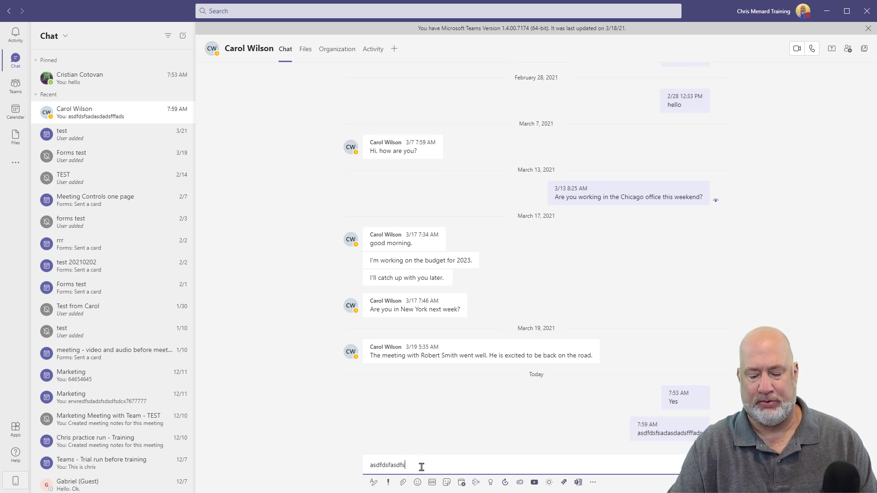
pyautogui.write('sfasdfs')
pyautogui.press('Return')
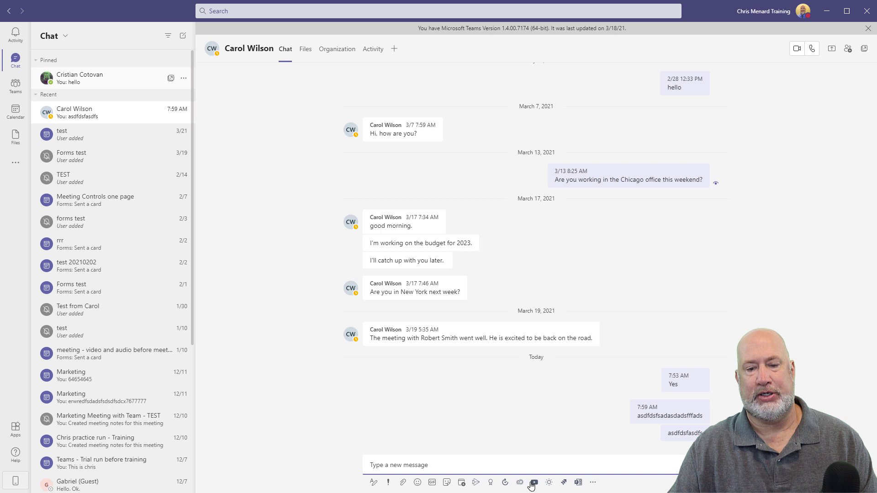
# Send the message "asdfadsfadsdsadsfads" in the pinned chat.
pyautogui.click(509, 467)
pyautogui.write('asdfadsfadsdsadsfads')
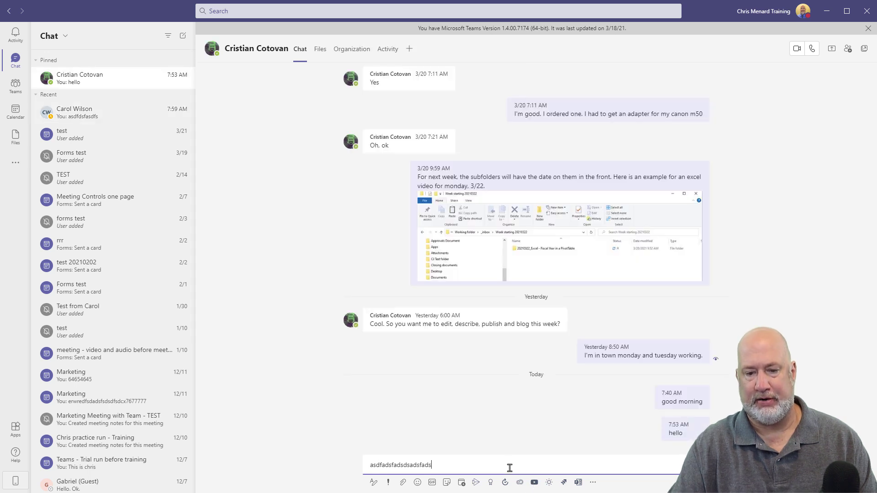
pyautogui.press('Return')
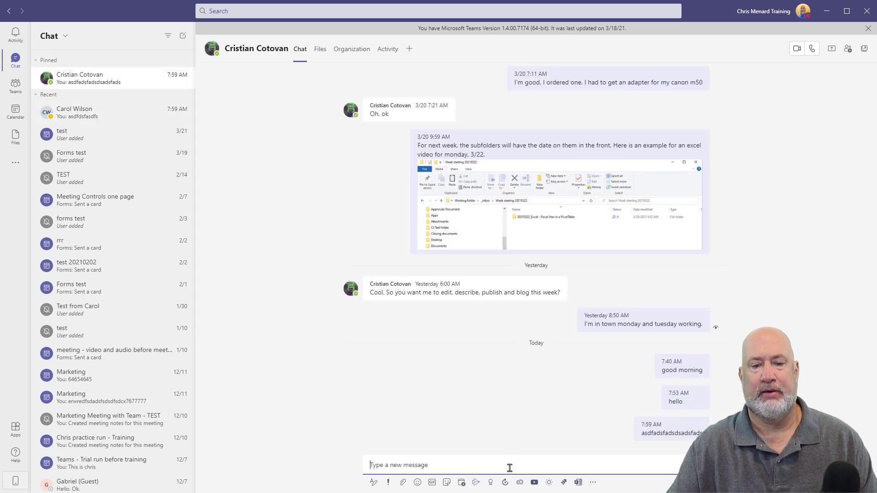
# Open the calendar, and step back through the navigation history to the General channel of Website & Videos.
pyautogui.click(16, 112)
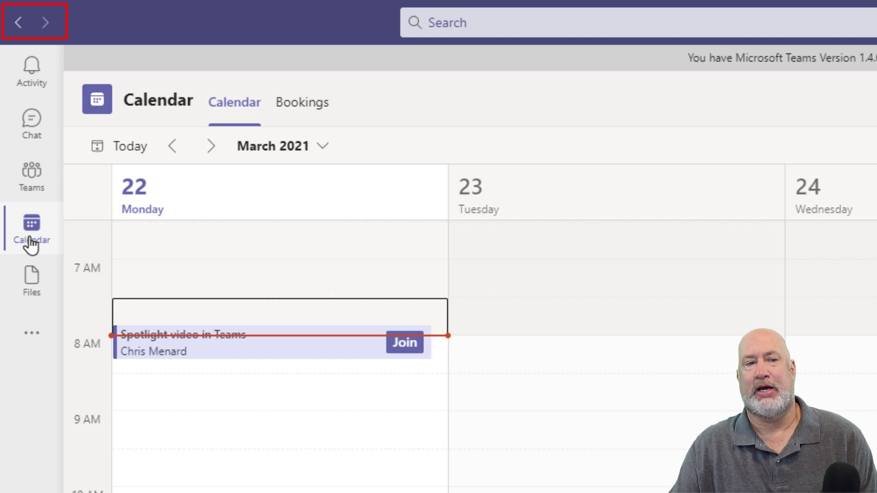
pyautogui.click(18, 26)
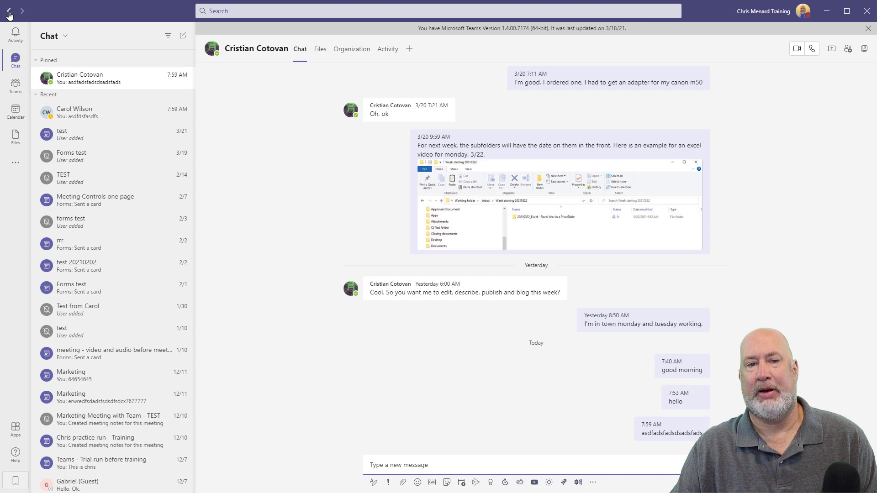
pyautogui.click(9, 14)
pyautogui.click(9, 15)
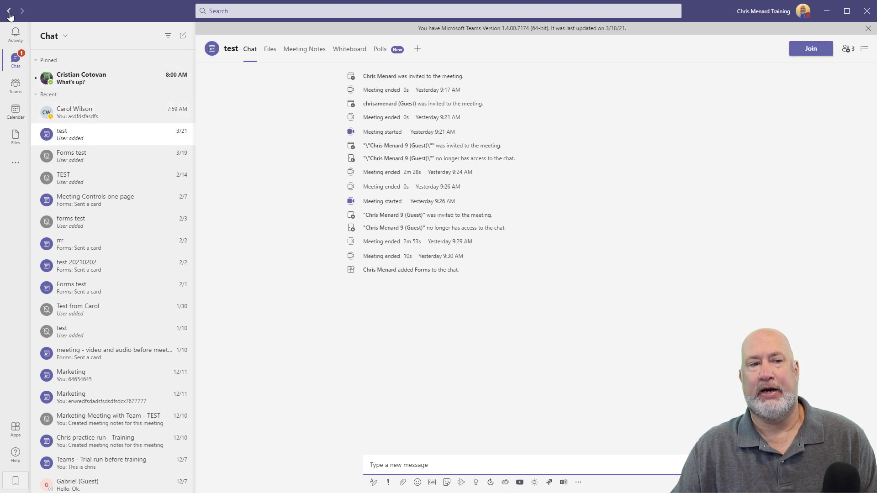
pyautogui.click(9, 14)
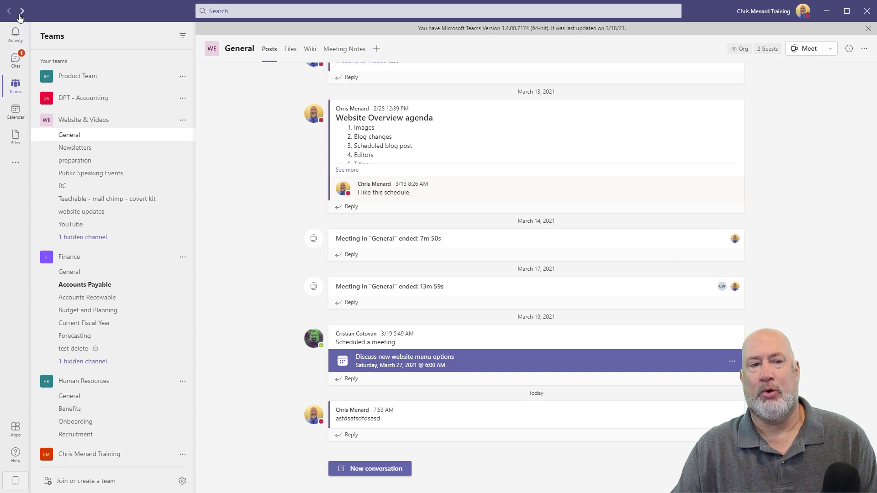
# Step forward through the navigation history until the calendar is shown again.
pyautogui.click(22, 12)
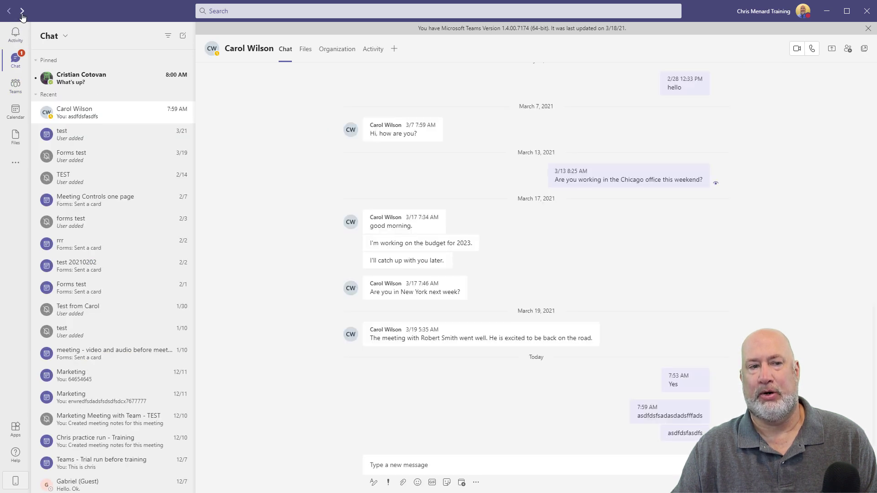
pyautogui.click(22, 13)
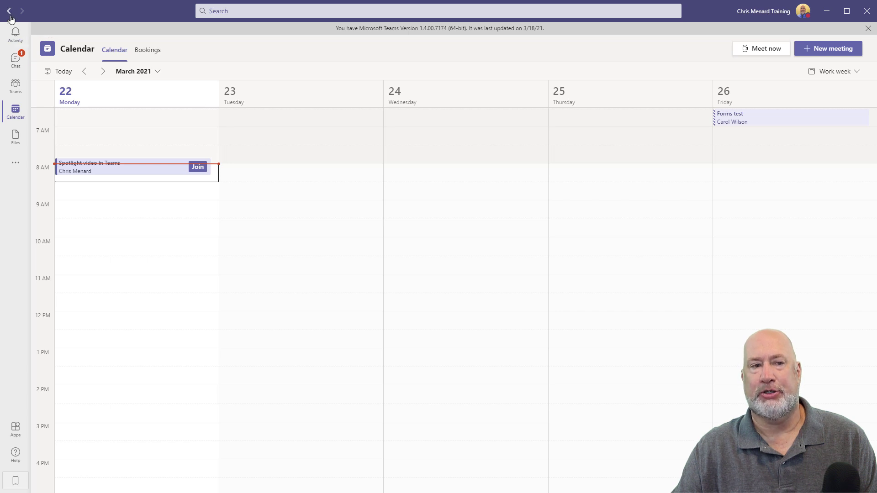
pyautogui.moveTo(10, 18)
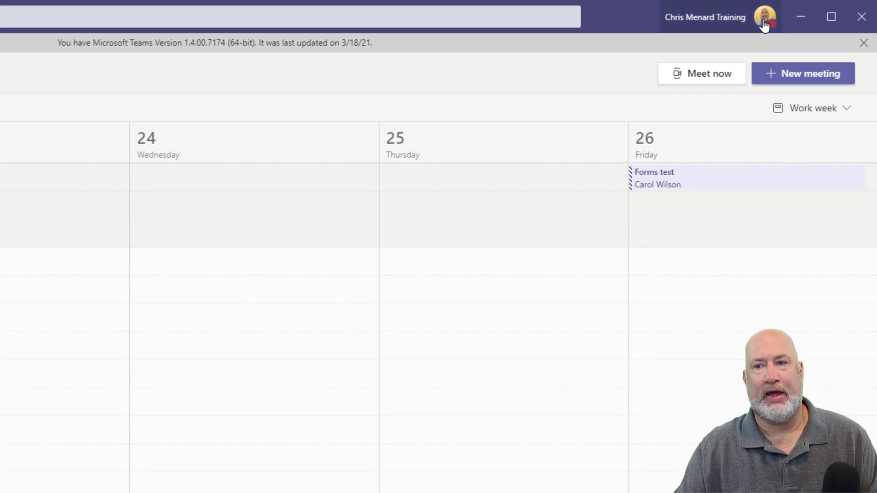
# View the list of available accounts and organizations for the signed-in profile, and close it without switching.
pyautogui.click(765, 24)
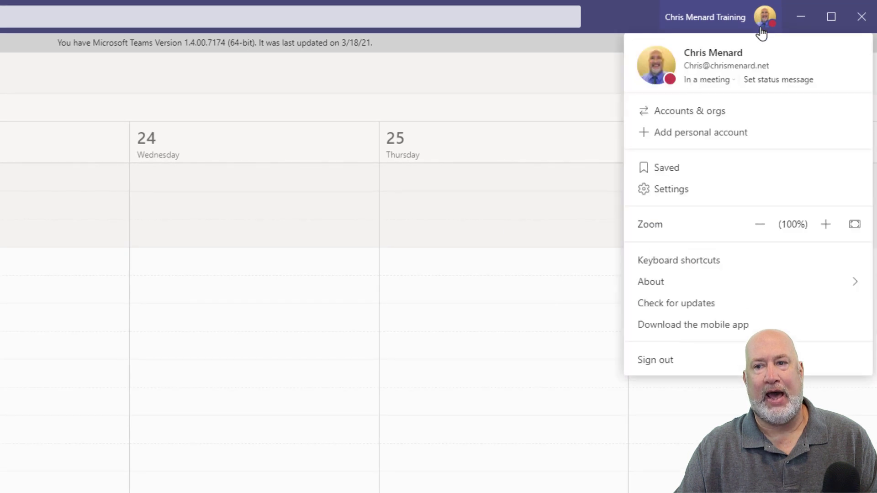
pyautogui.click(712, 120)
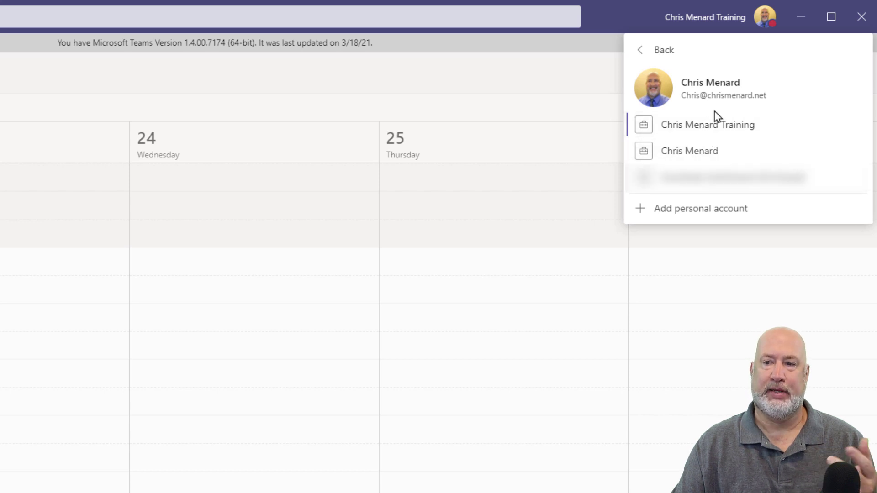
pyautogui.click(666, 59)
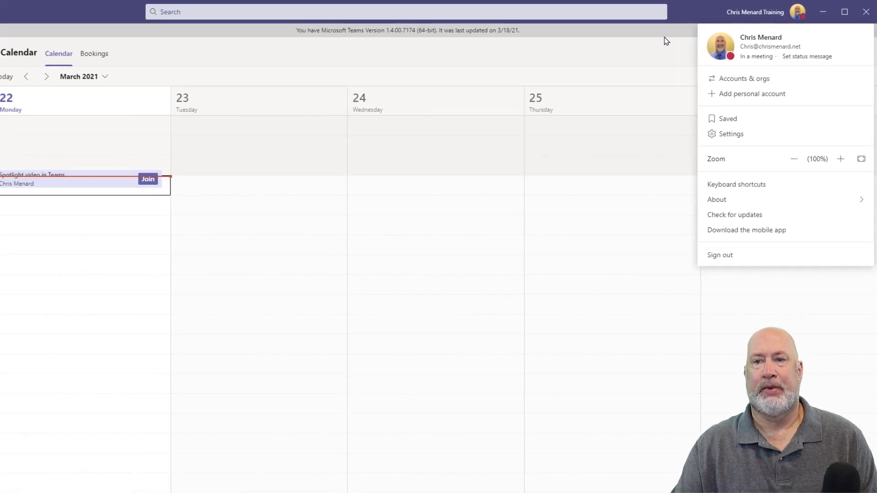
pyautogui.click(597, 43)
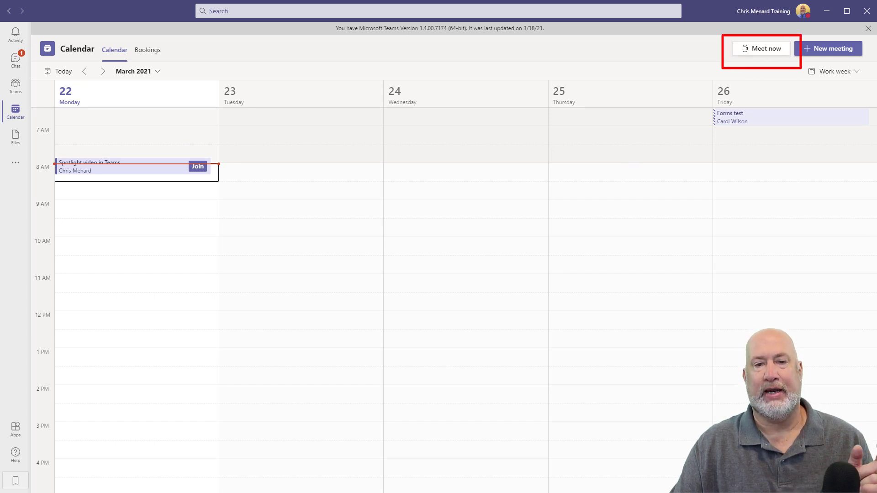
# Switch to the Outlook calendar, start an instant Teams meeting and join it with computer audio and the camera off.
pyautogui.hotkey('alt', 'Tab')
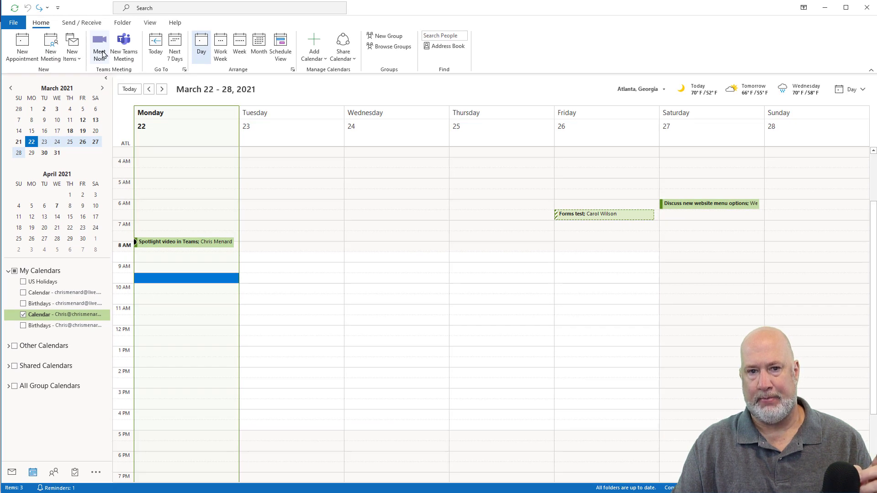
pyautogui.click(102, 54)
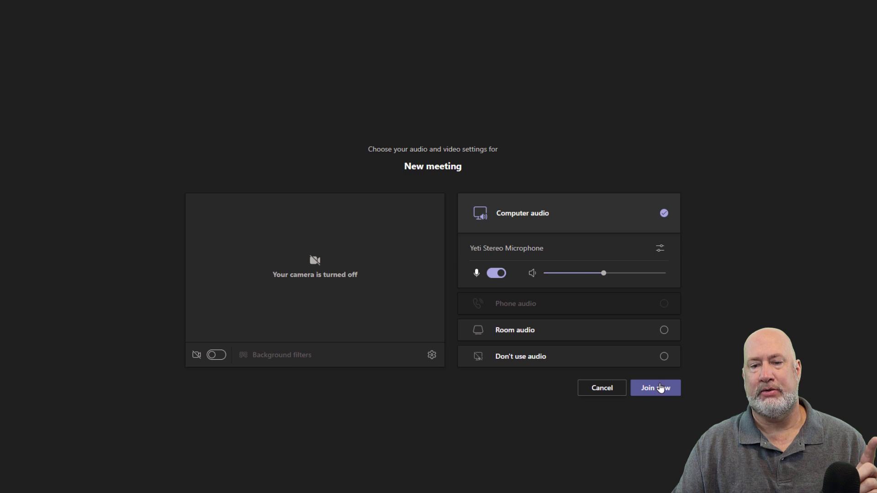
pyautogui.click(656, 388)
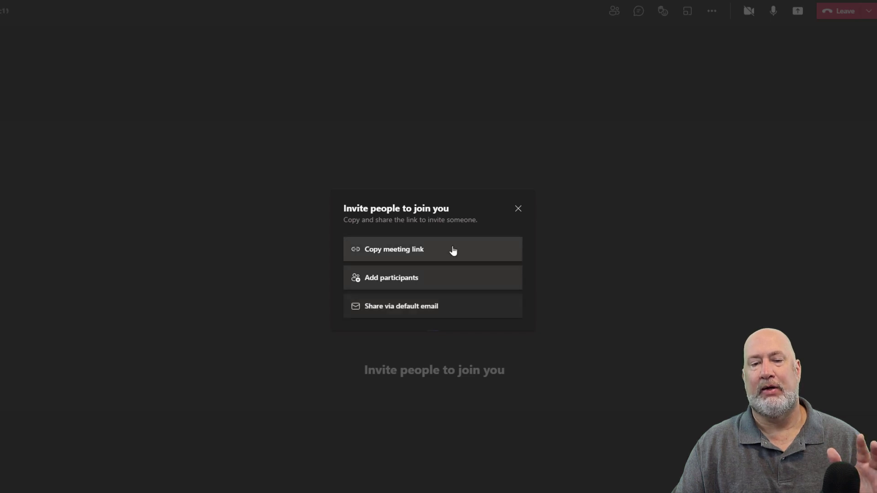
# Dismiss the invitation dialog and end the instant meeting.
pyautogui.click(519, 209)
pyautogui.click(869, 11)
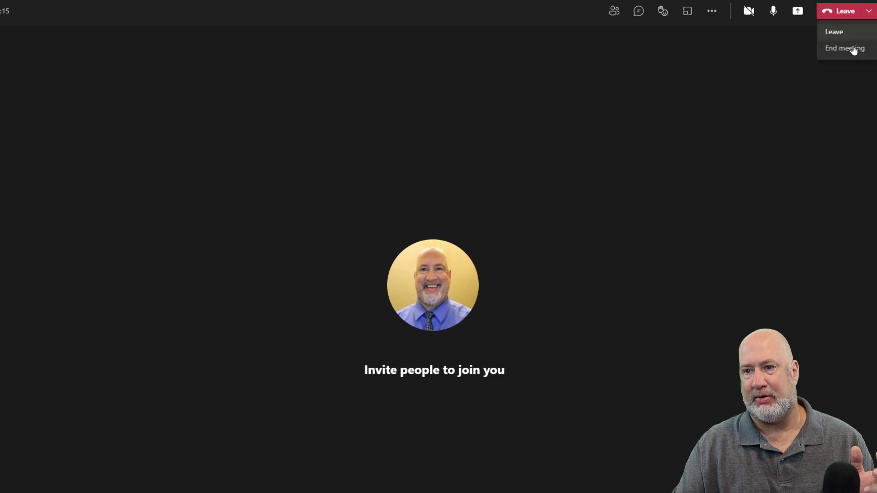
pyautogui.click(846, 53)
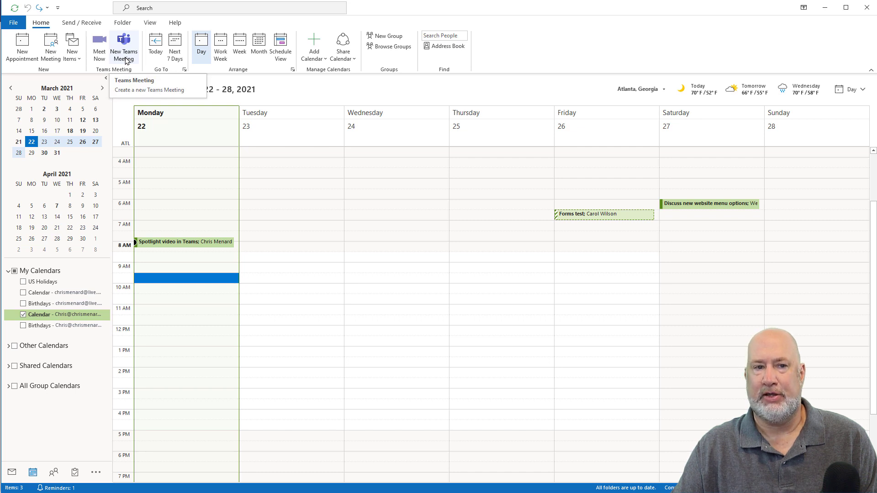
pyautogui.click(12, 23)
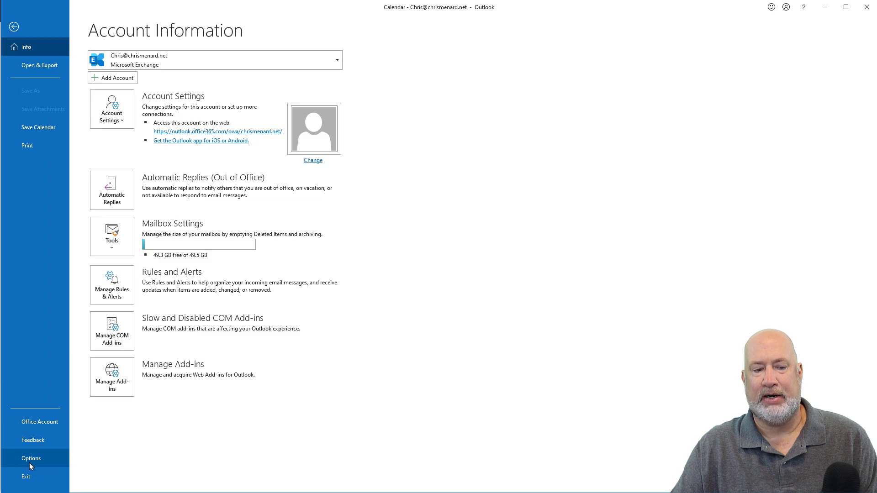
pyautogui.click(29, 460)
pyautogui.click(281, 135)
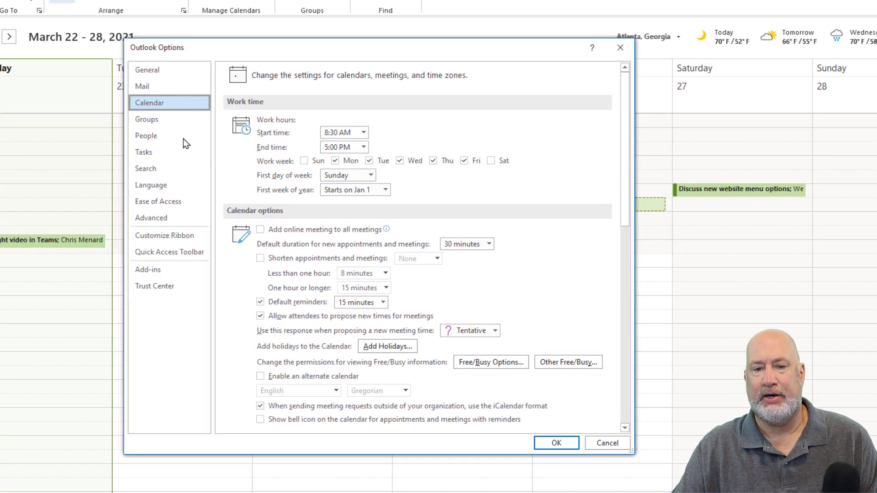
pyautogui.click(262, 231)
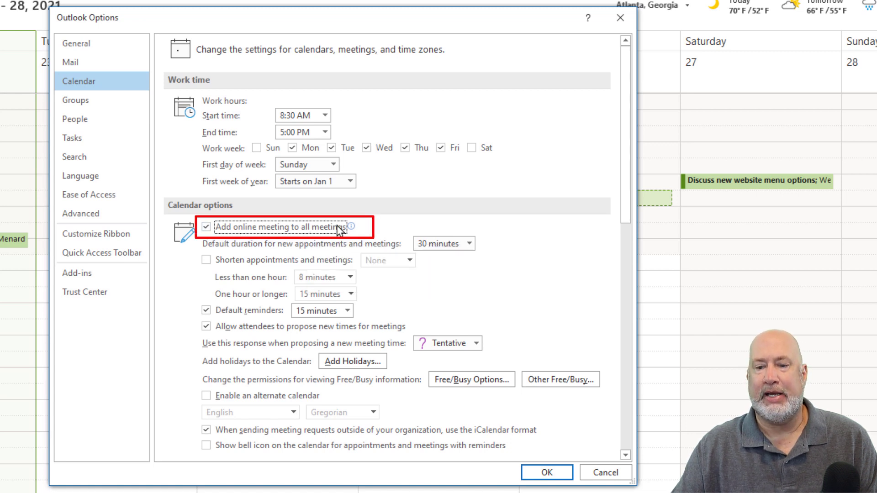
pyautogui.click(533, 473)
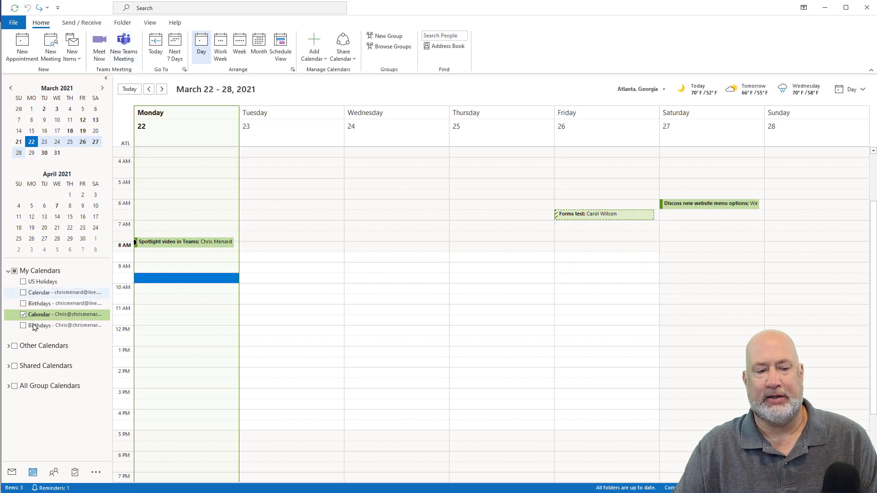
# Switch to the inbox and return to the calendar.
pyautogui.click(12, 473)
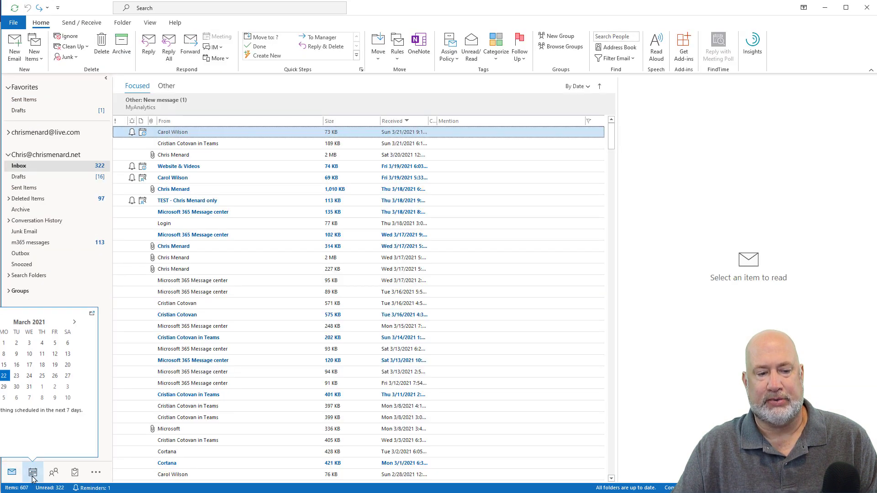
pyautogui.click(33, 475)
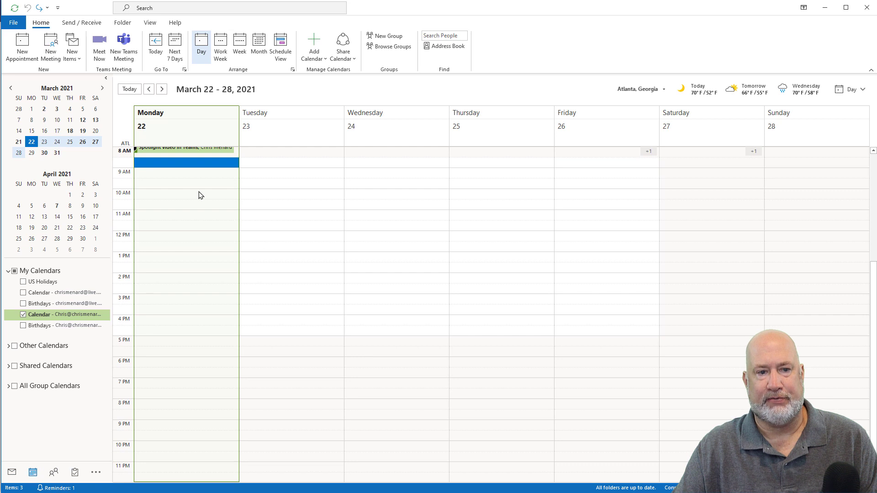
# Start a meeting request for Monday, March 22 at 9:30 AM, turn off its online hosting, and discard it without saving.
pyautogui.rightClick(189, 184)
pyautogui.click(214, 218)
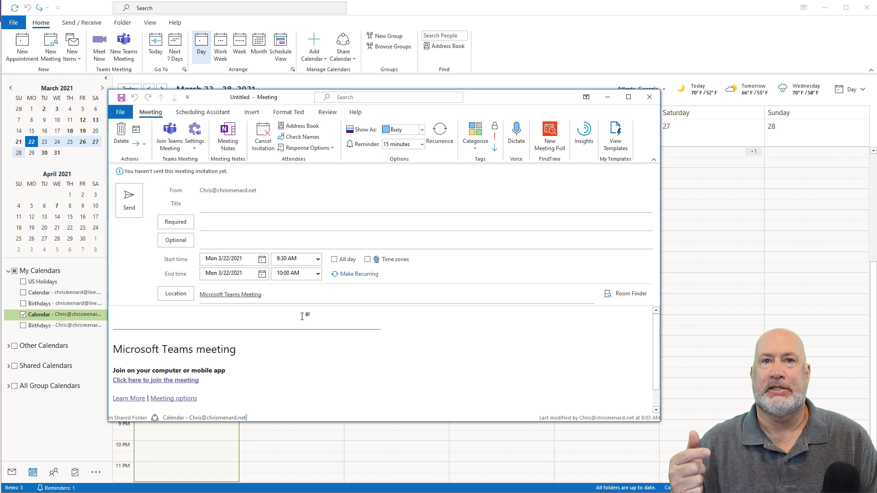
pyautogui.click(194, 142)
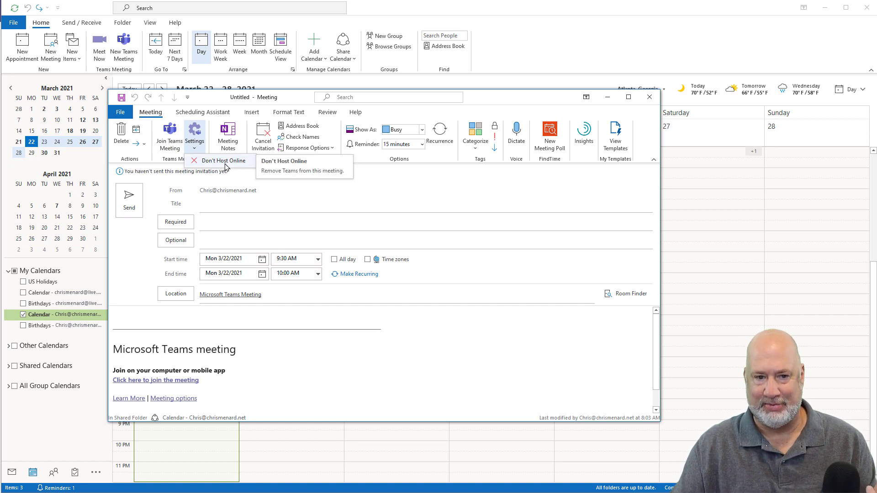
pyautogui.click(224, 162)
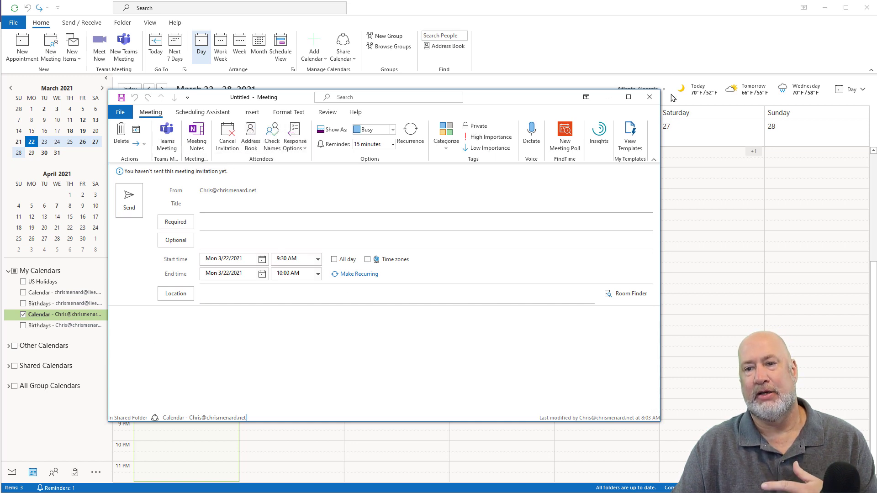
pyautogui.click(650, 103)
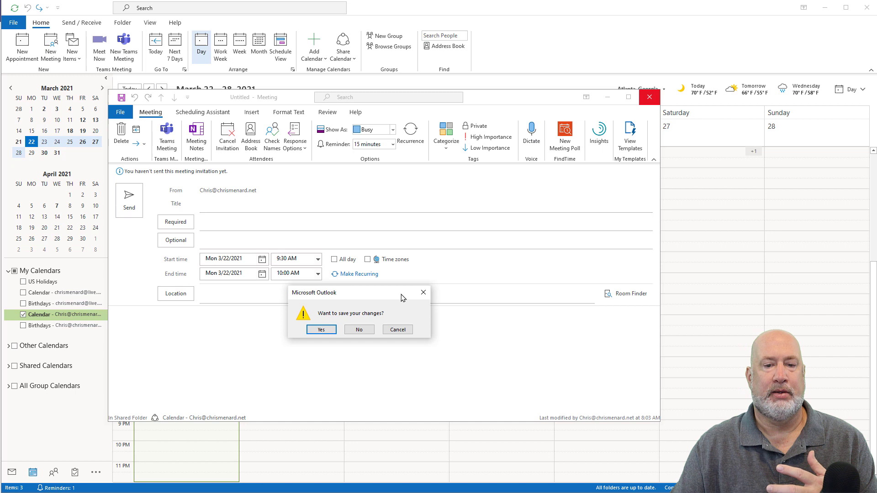
pyautogui.click(357, 330)
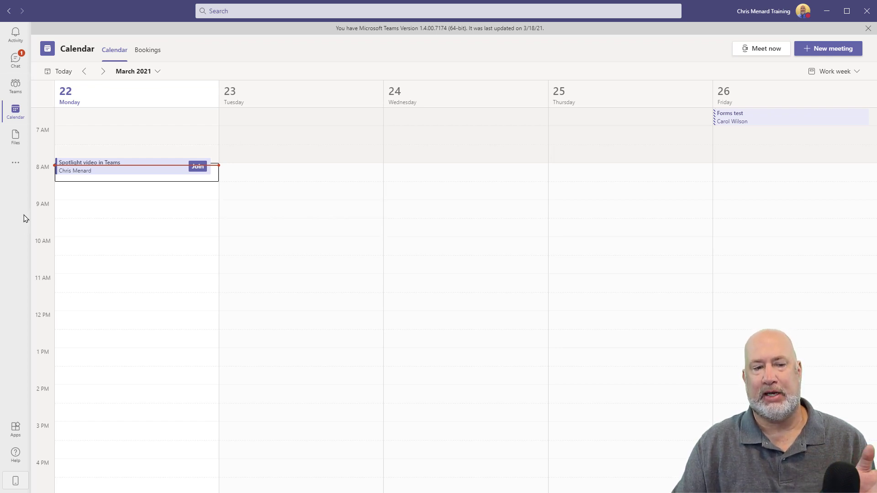
# Try the Dark and High contrast themes in the general settings and keep Dark as the application theme.
pyautogui.click(804, 12)
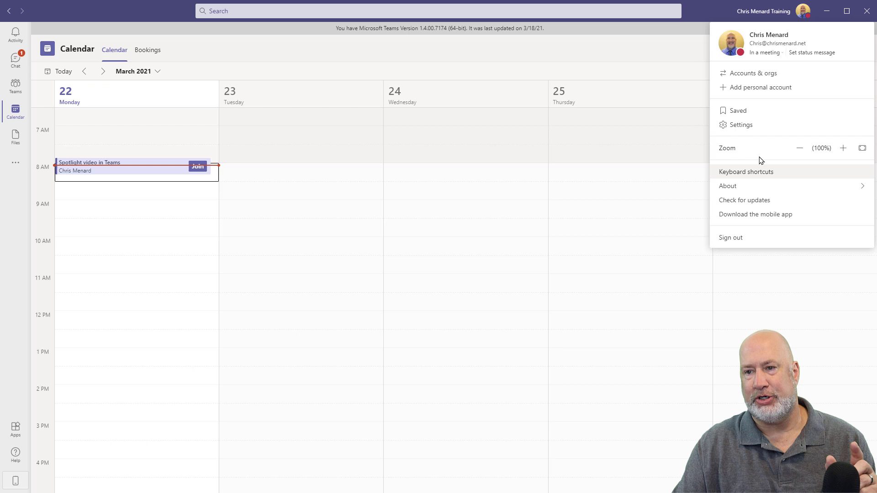
pyautogui.click(757, 127)
pyautogui.click(489, 162)
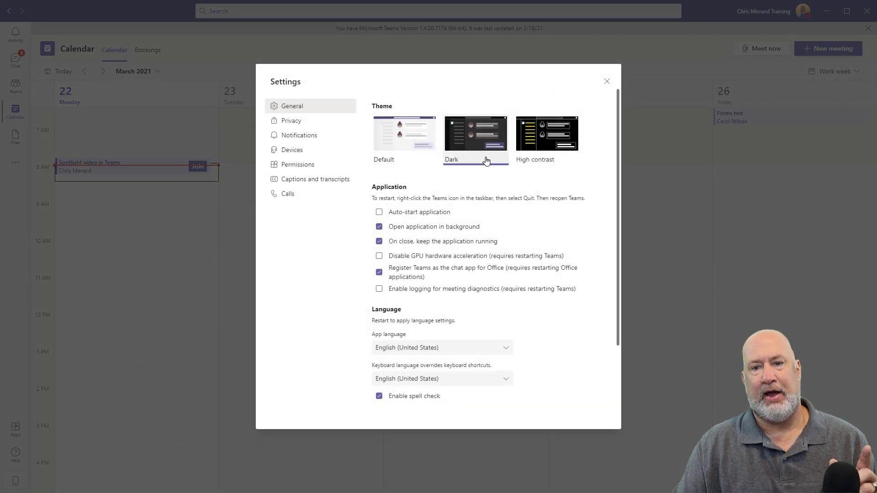
pyautogui.click(545, 149)
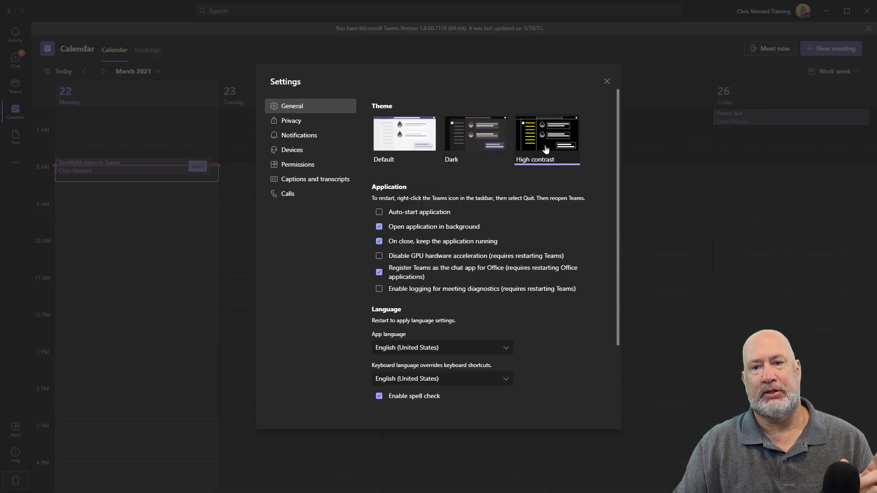
pyautogui.click(462, 161)
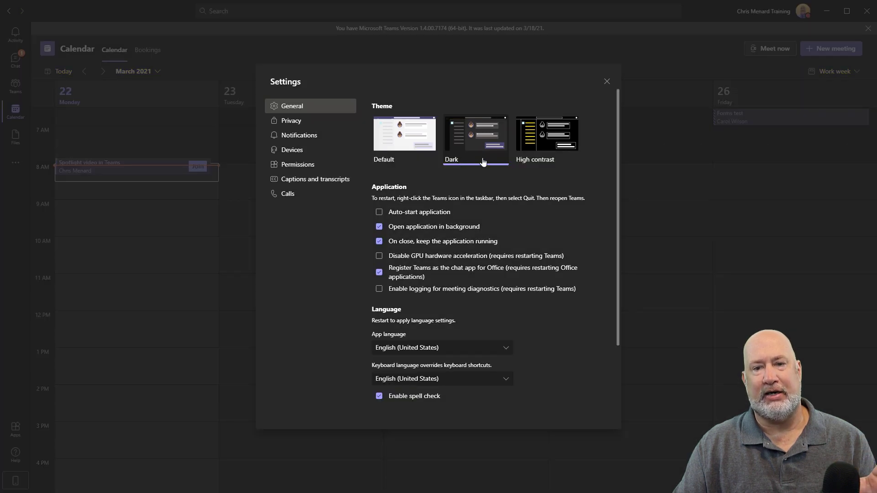
pyautogui.click(606, 82)
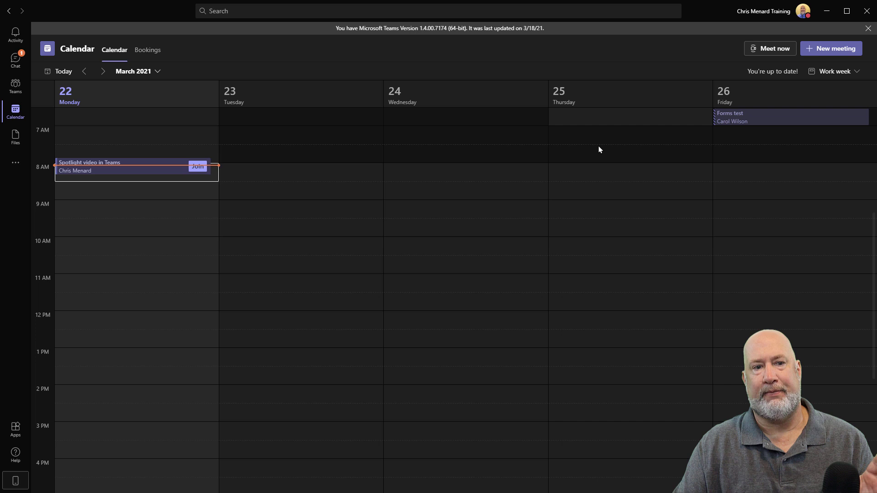